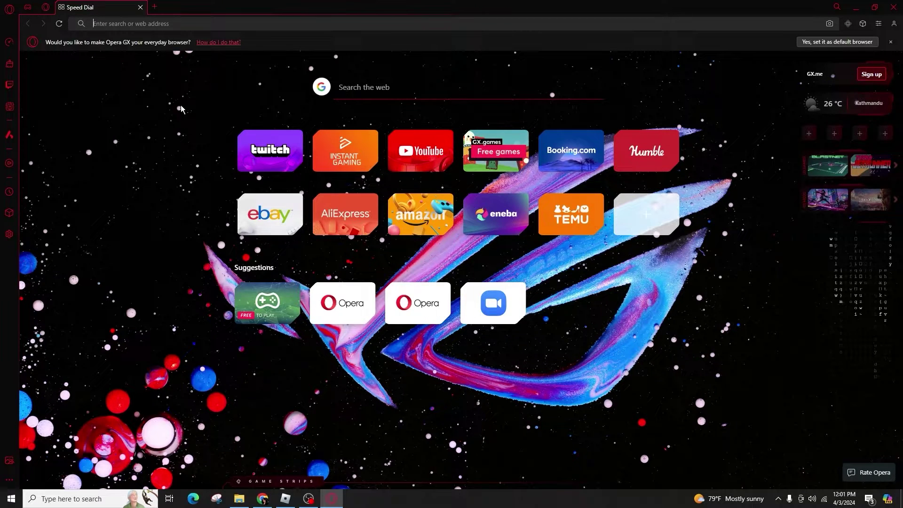
# Go to roblox.com from Opera GX's address bar.
pyautogui.click(208, 21)
pyautogui.write('rob')
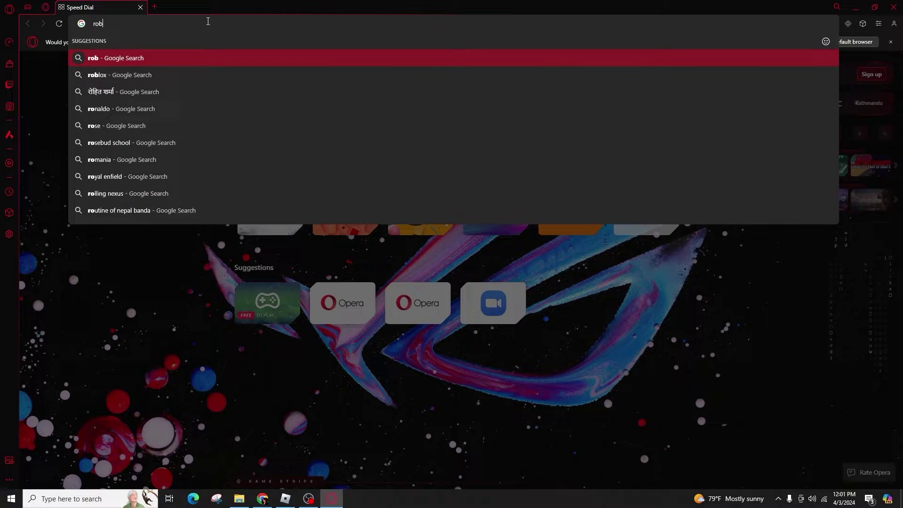
pyautogui.write('lox')
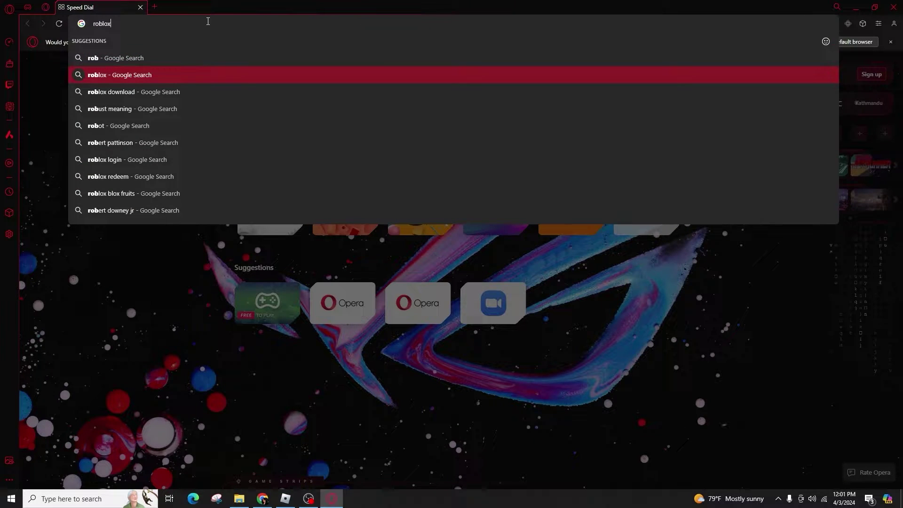
pyautogui.write('.com')
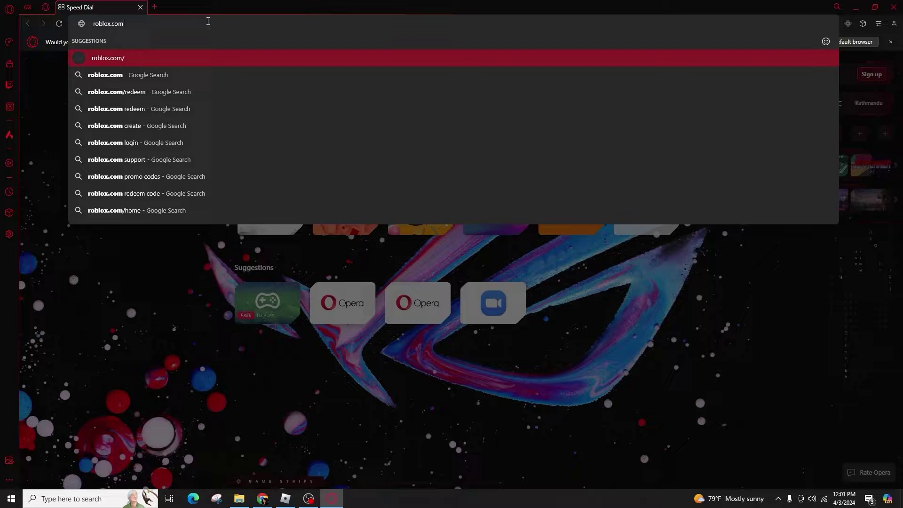
pyautogui.press('Return')
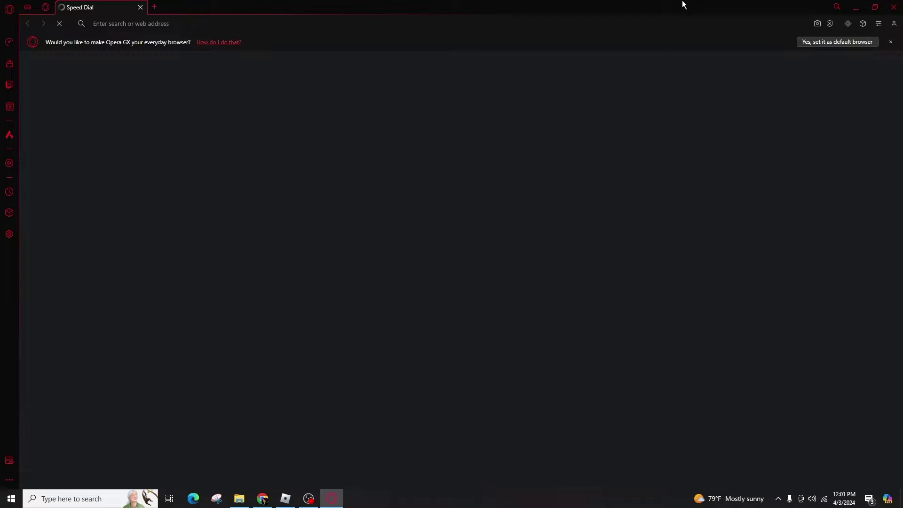
# Dismiss the default-browser prompt and go to the Roblox Log In page.
pyautogui.click(891, 42)
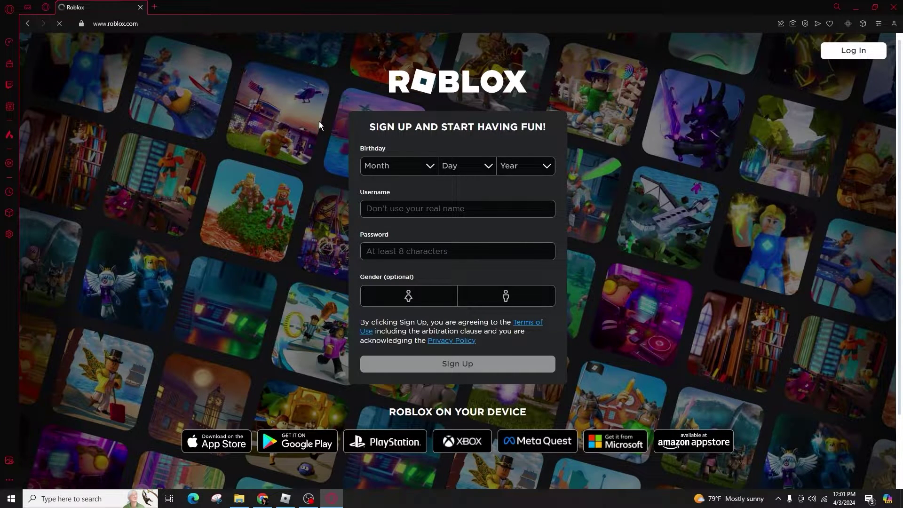
pyautogui.click(847, 52)
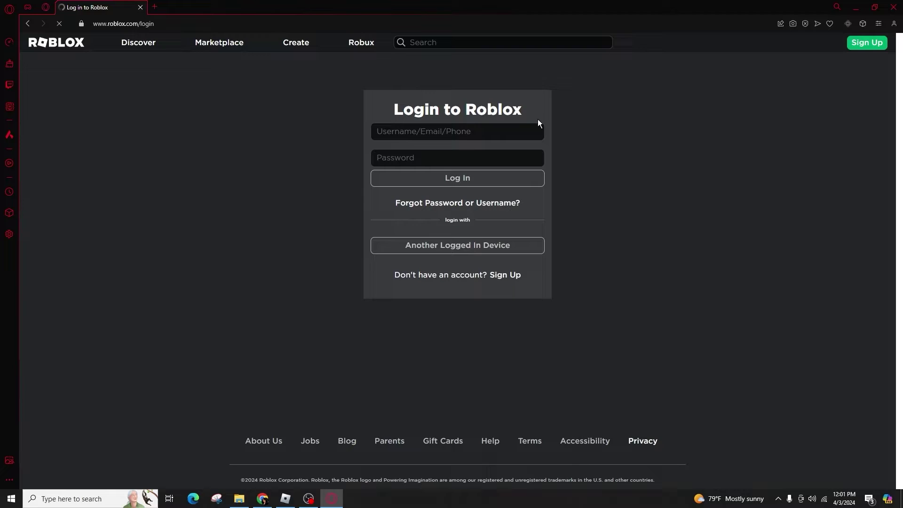
# Sign in with the username and password, correcting a mistyped username.
pyautogui.click(477, 120)
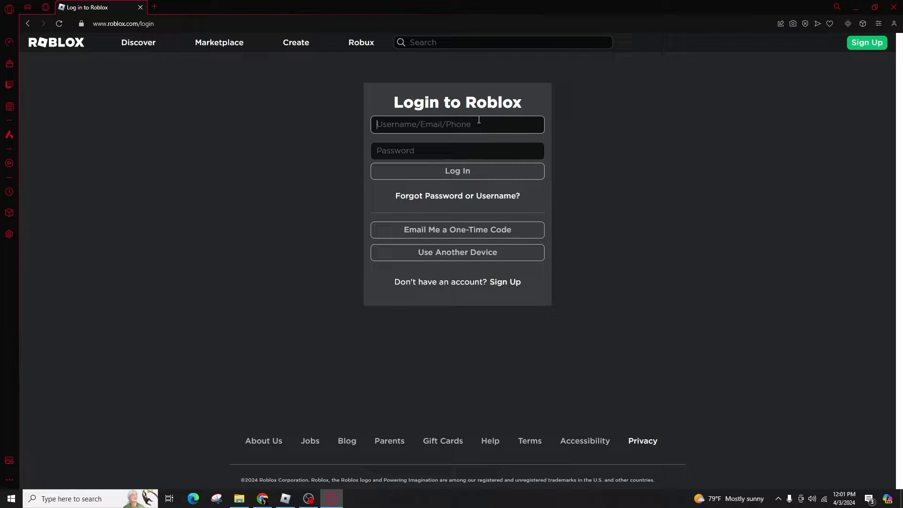
pyautogui.write('su')
pyautogui.write('p')
pyautogui.press('BackSpace')
pyautogui.press('BackSpace')
pyautogui.press('BackSpace')
pyautogui.write('sumb')
pyautogui.press('BackSpace')
pyautogui.press('BackSpace')
pyautogui.press('BackSpace')
pyautogui.press('BackSpace')
pyautogui.write('dumb_')
pyautogui.write('kid65')
pyautogui.write('19')
pyautogui.click(443, 146)
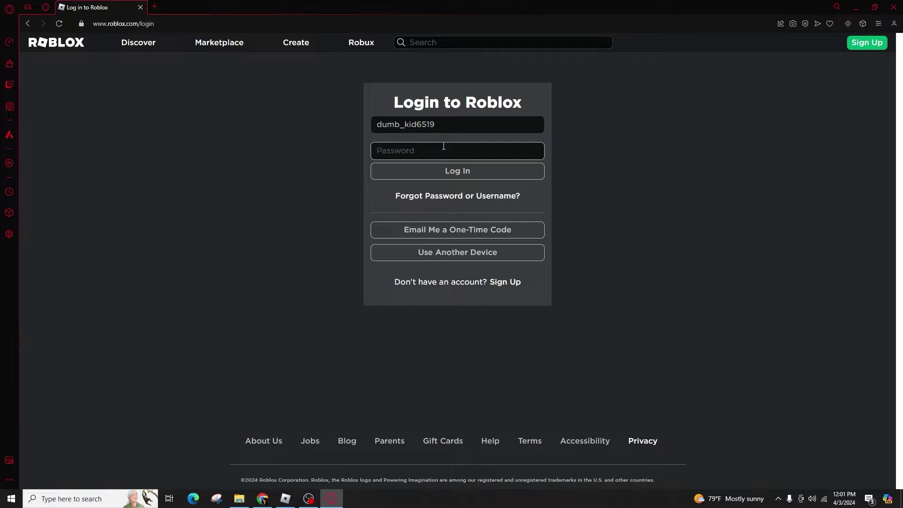
pyautogui.write('••••••')
pyautogui.write('•••••••')
pyautogui.write('••')
pyautogui.press('Return')
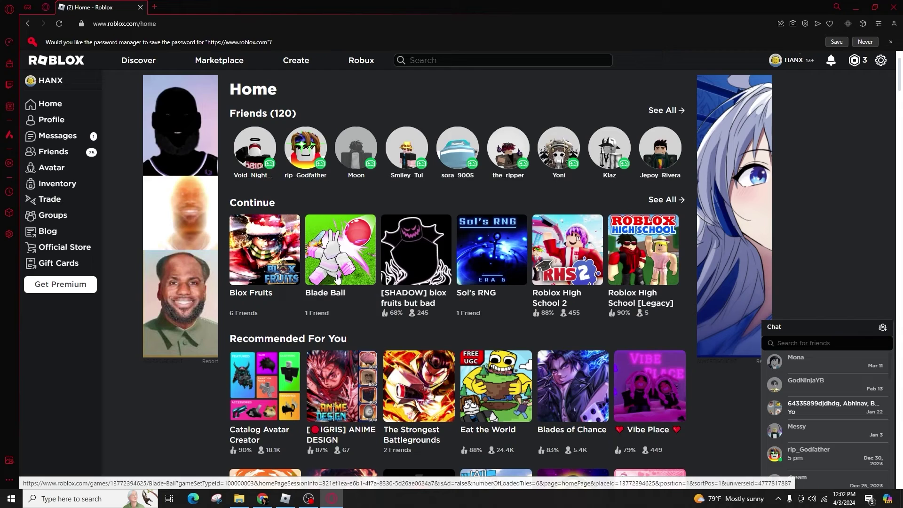
# Open the Blox Fruits game from the Home page's Continue row.
pyautogui.click(263, 299)
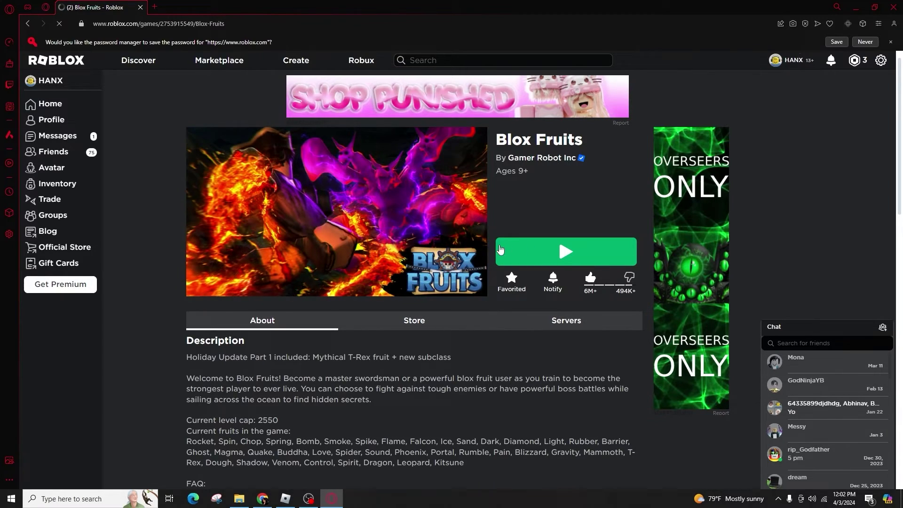
pyautogui.scroll(-3, 517, 283)
pyautogui.scroll(3, 518, 282)
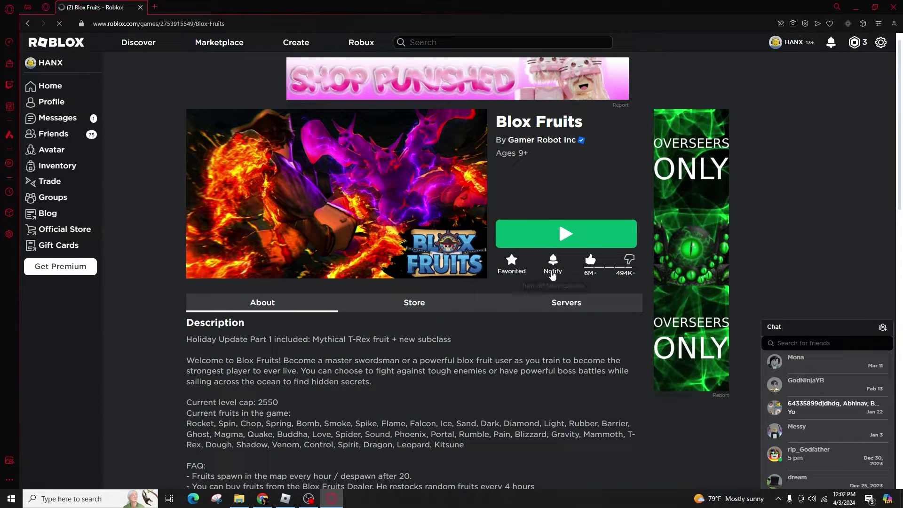